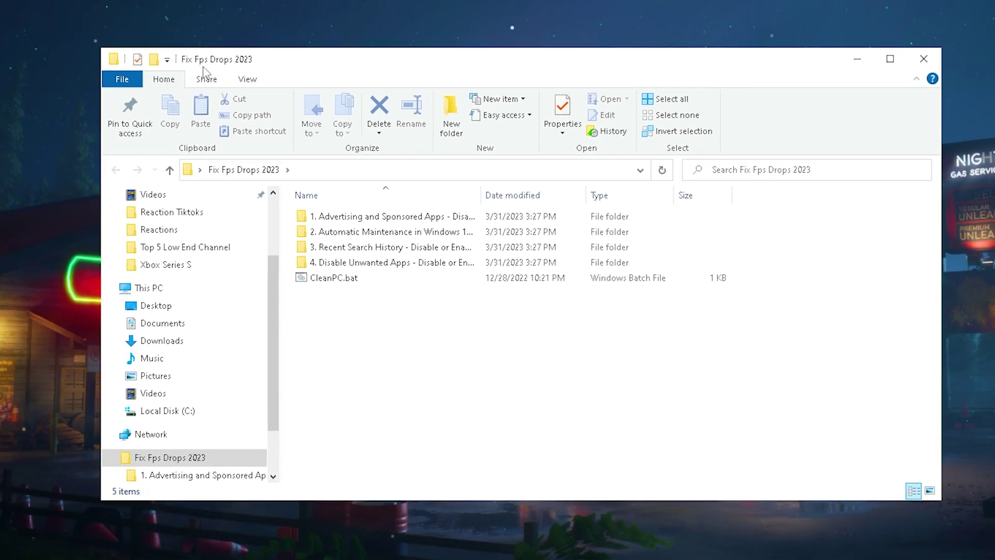
Select and then deselect the folder's five items, then bring up CleanPC.bat's context menu.
{"action": "key", "text": "ctrl+a"}
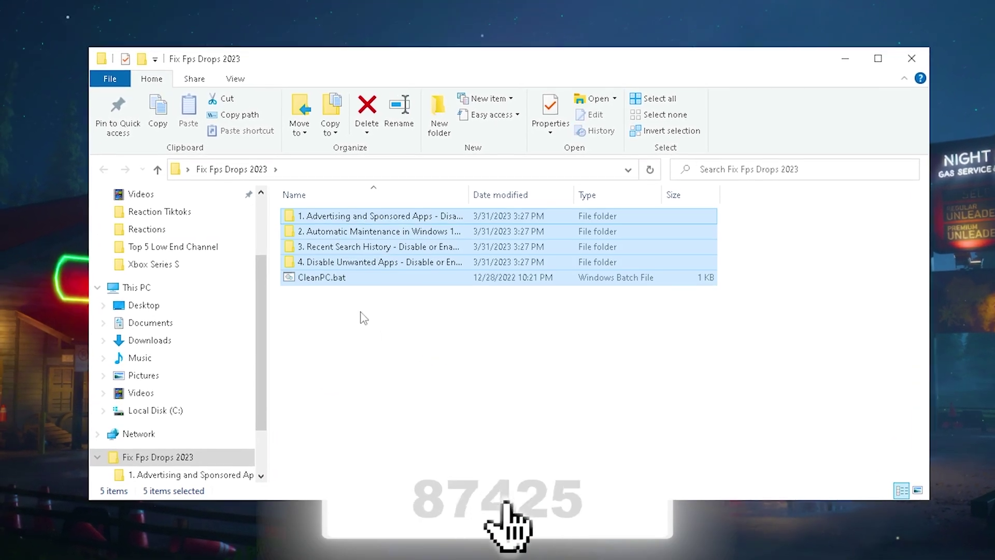
{"action": "left_click_drag", "start_coordinate": [405, 339], "coordinate": [290, 197]}
{"action": "left_click", "coordinate": [329, 297]}
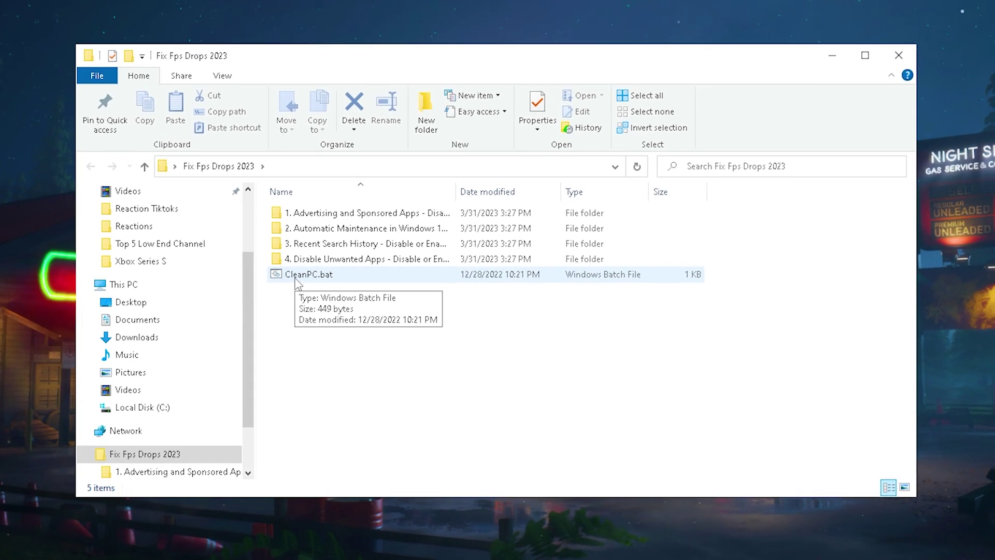
{"action": "right_click", "coordinate": [298, 284]}
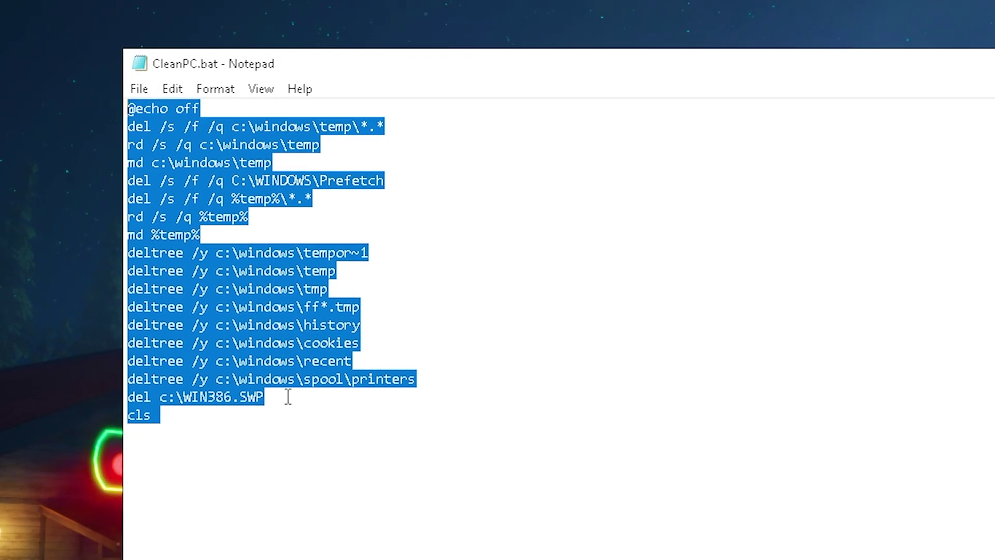
Highlight the temp-cleanup command lines in CleanPC.bat, then clear the selection.
{"action": "left_click", "coordinate": [287, 395]}
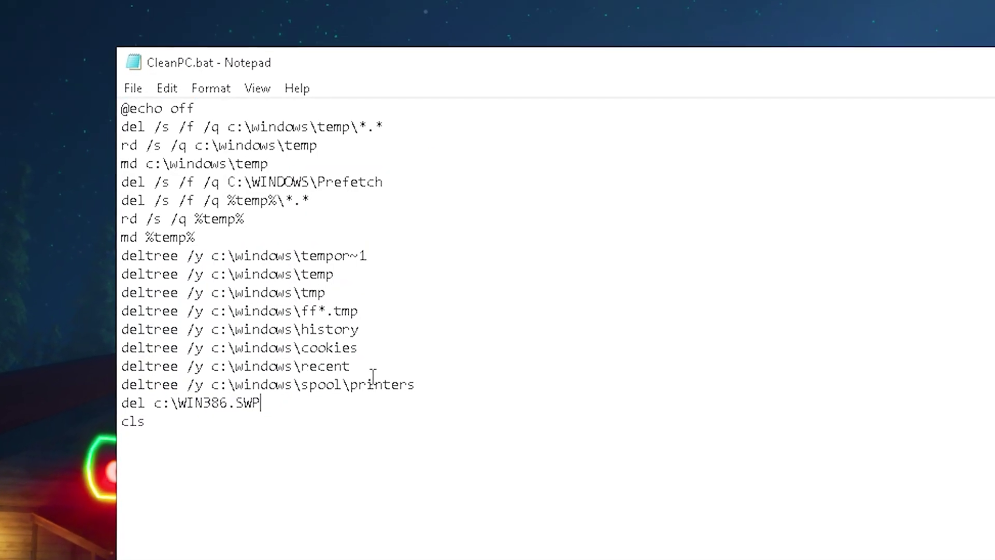
{"action": "left_click_drag", "start_coordinate": [490, 447], "coordinate": [87, 149]}
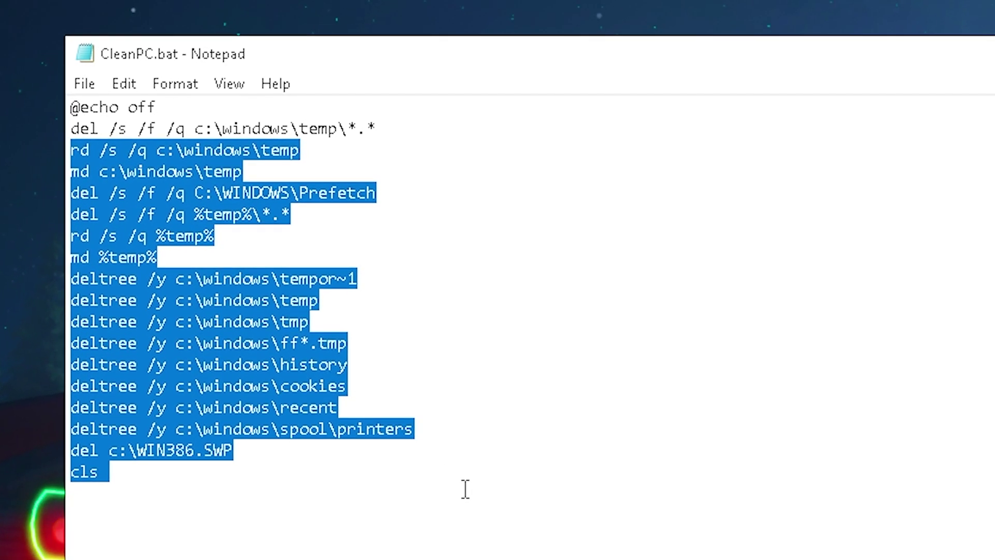
{"action": "left_click", "coordinate": [470, 472]}
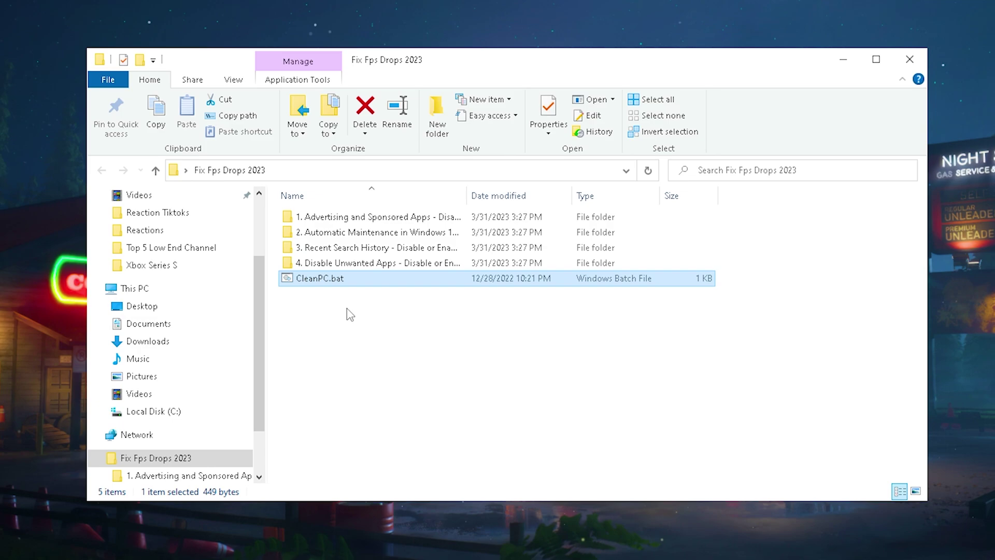
{"action": "left_click", "coordinate": [350, 313]}
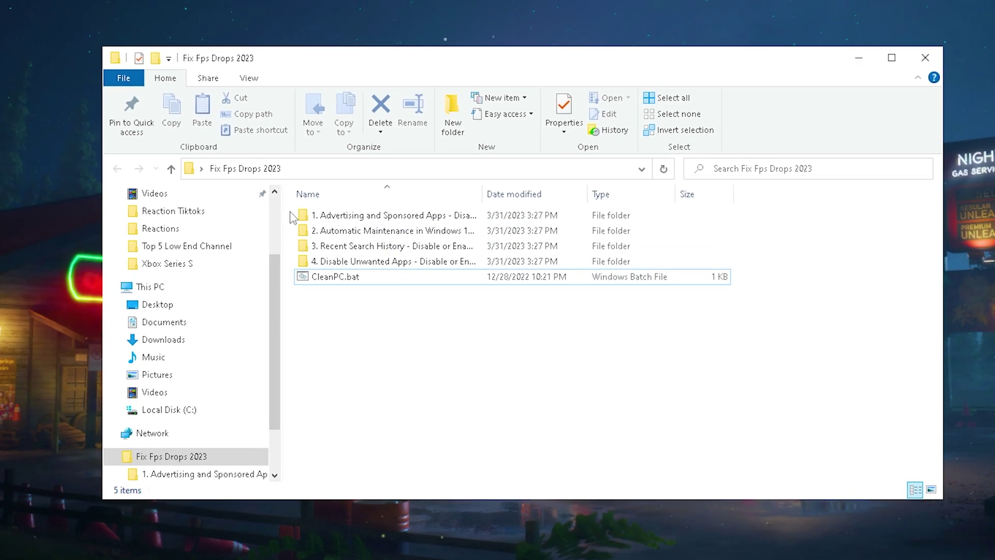
{"action": "left_click_drag", "start_coordinate": [291, 217], "coordinate": [332, 261]}
{"action": "left_click", "coordinate": [336, 274]}
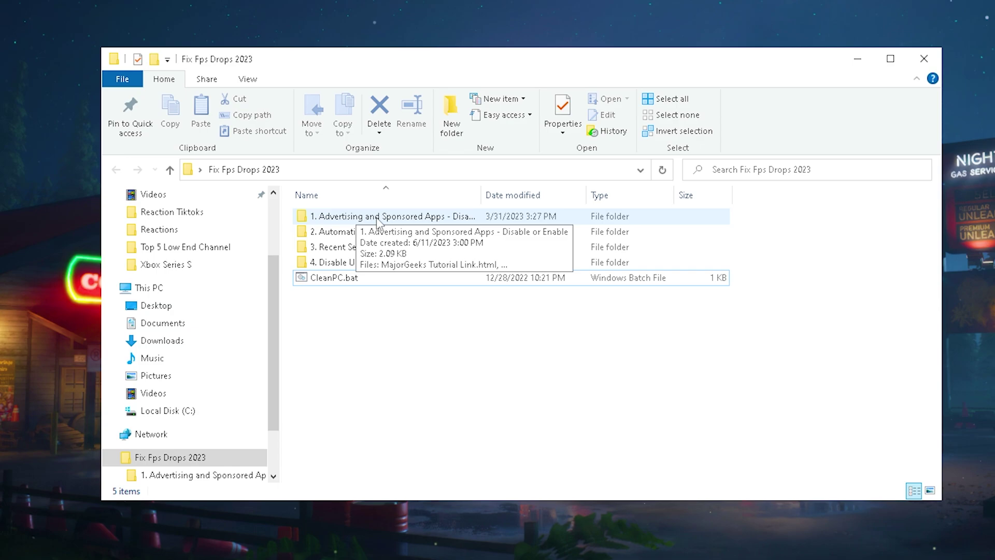
{"action": "key", "text": "ctrl+a"}
{"action": "scroll", "coordinate": [237, 221], "scroll_direction": "down", "scroll_amount": 1}
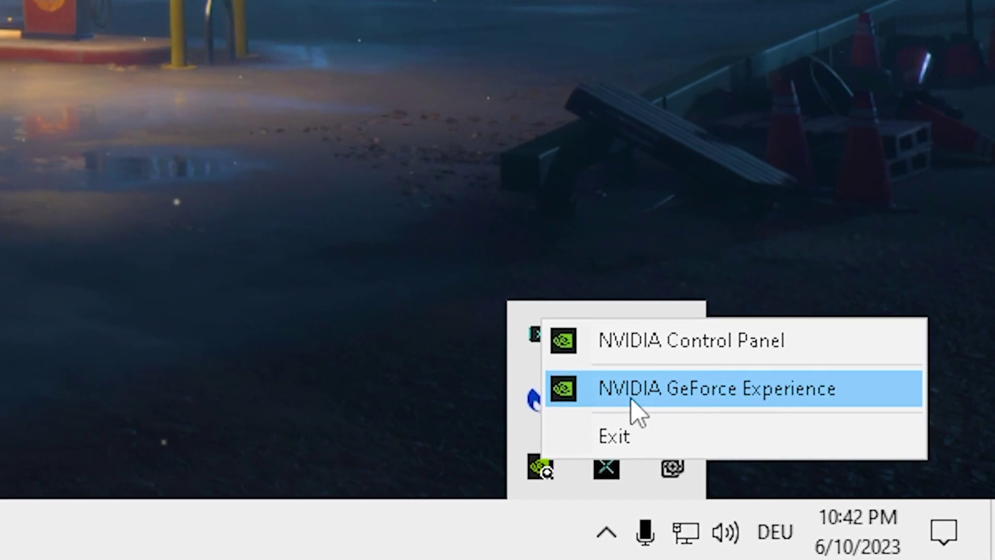
In GeForce Experience, check the Game Ready driver under Drivers, then switch the In-Game Overlay off in Settings.
{"action": "left_click", "coordinate": [638, 410]}
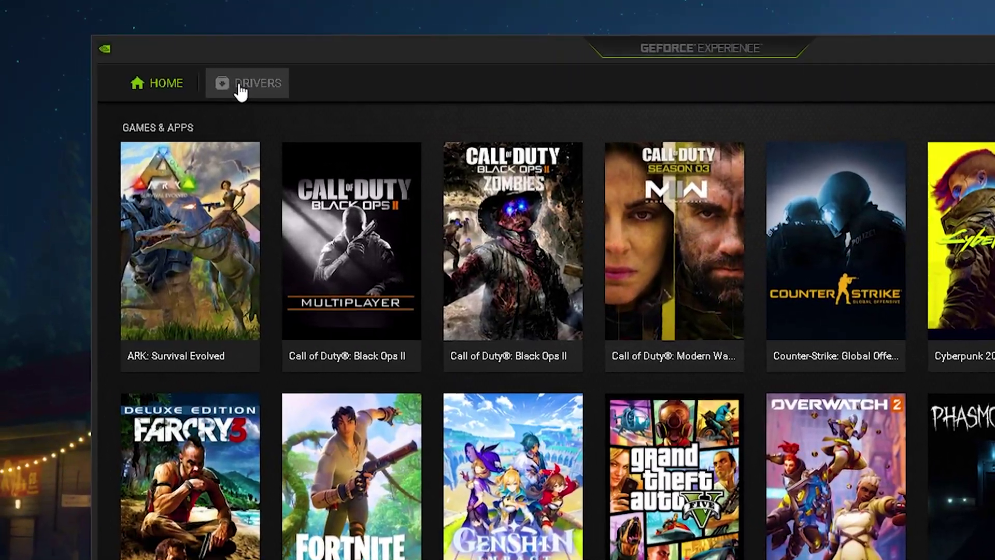
{"action": "left_click", "coordinate": [240, 92]}
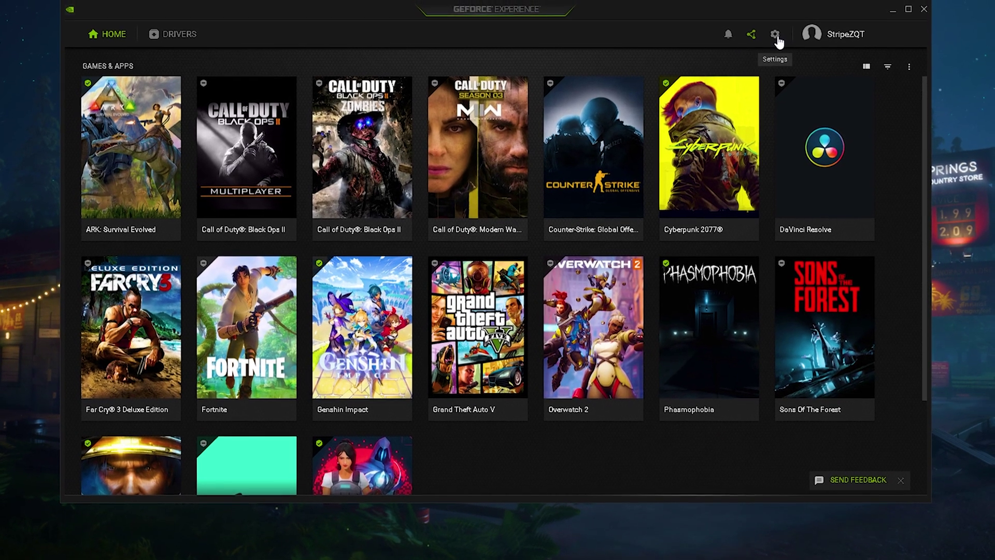
{"action": "left_click", "coordinate": [776, 36]}
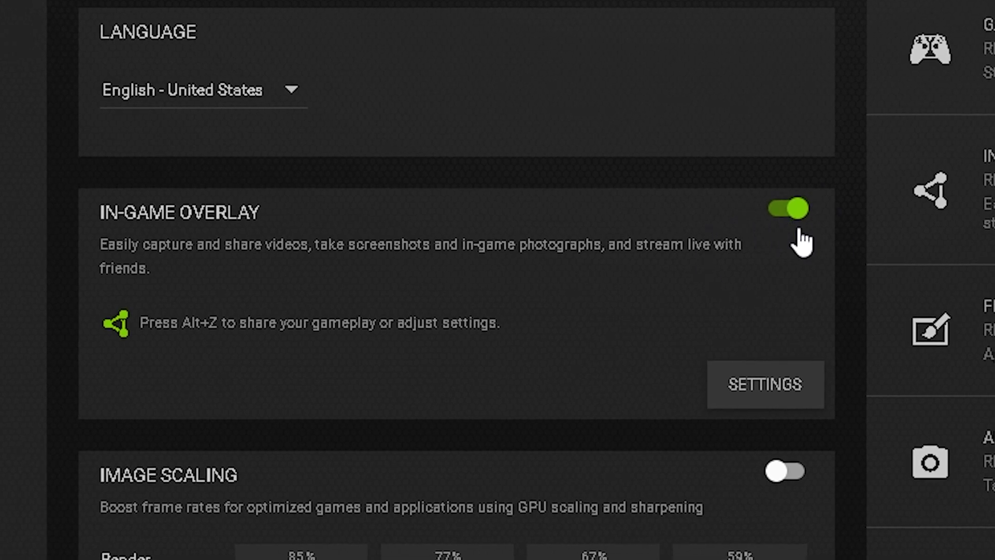
{"action": "left_click", "coordinate": [790, 212]}
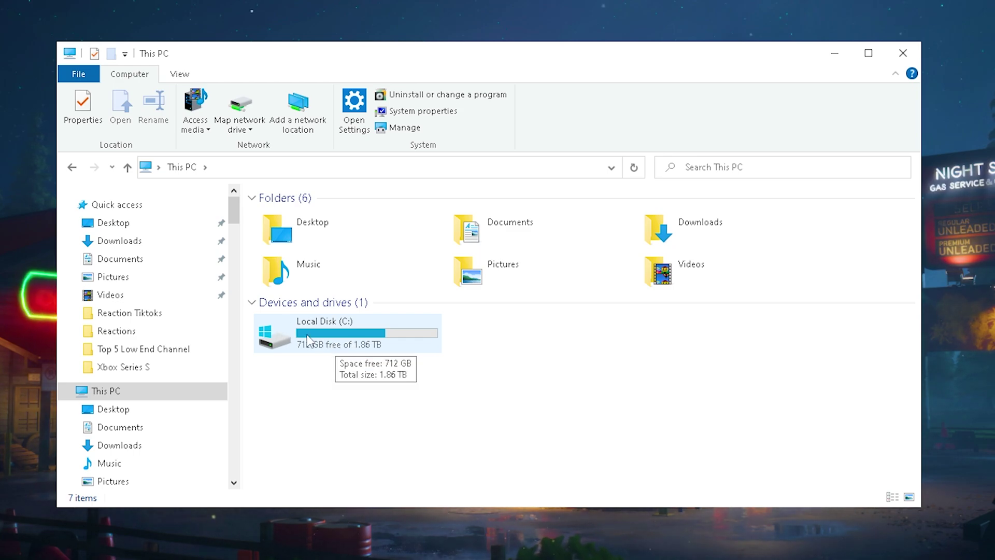
Browse C: > Program Files > Epic Games > Fortnite > FortniteGame > Binaries > Win64 > BattlEye.
{"action": "double_click", "coordinate": [322, 329]}
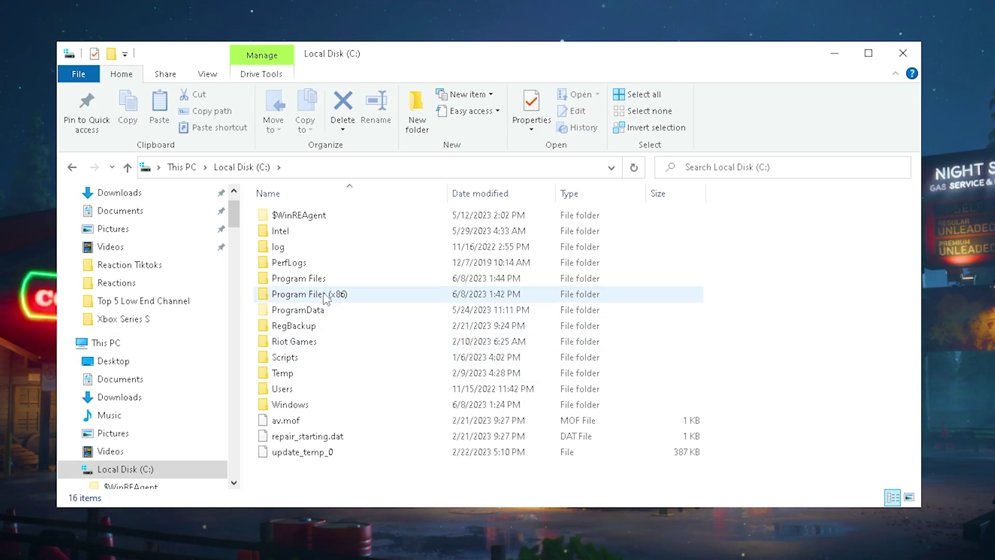
{"action": "double_click", "coordinate": [305, 279]}
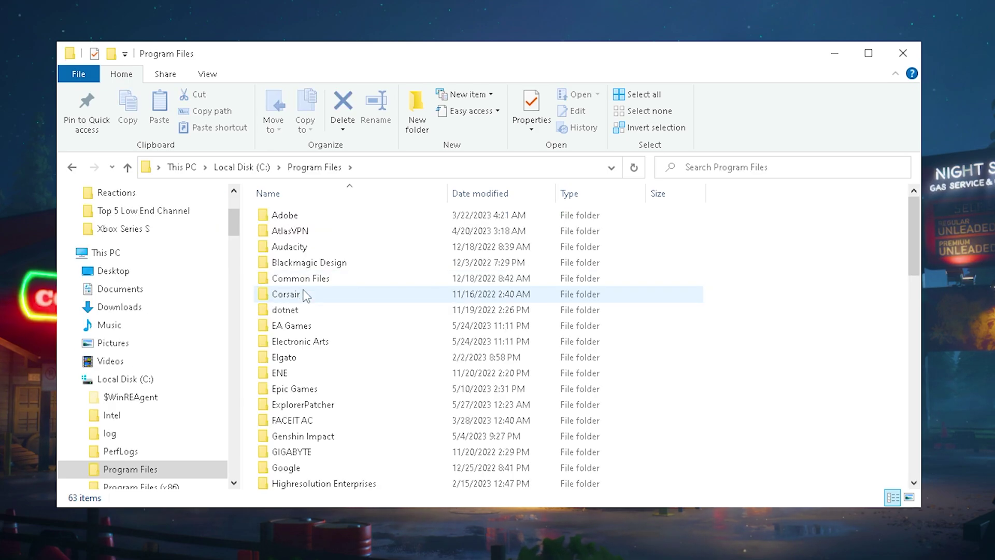
{"action": "double_click", "coordinate": [290, 389]}
{"action": "double_click", "coordinate": [280, 233]}
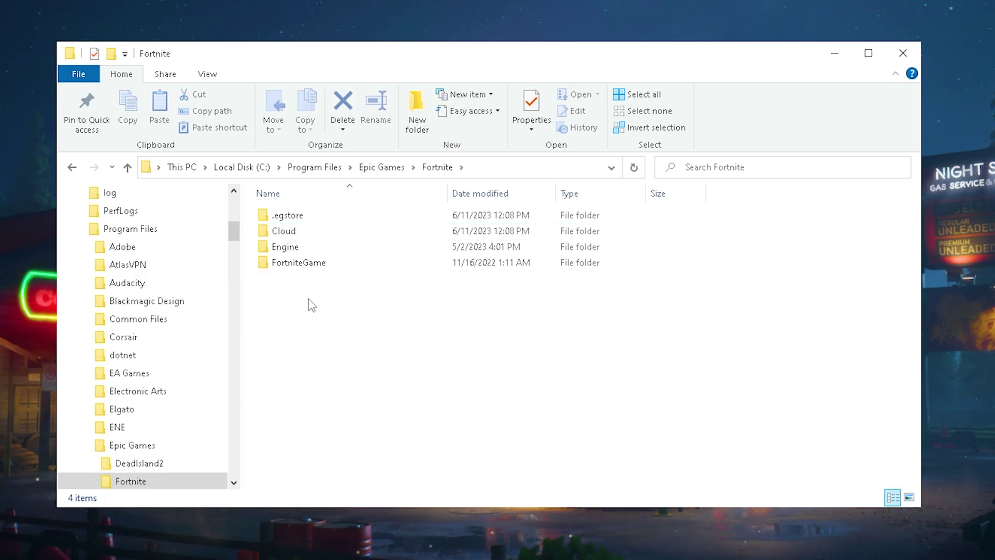
{"action": "double_click", "coordinate": [294, 264]}
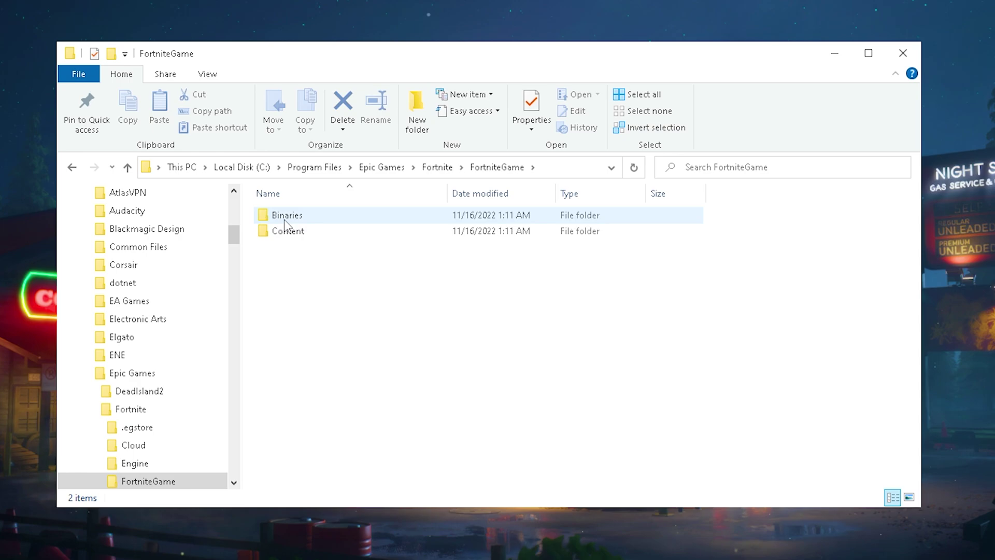
{"action": "double_click", "coordinate": [287, 215]}
{"action": "double_click", "coordinate": [286, 231]}
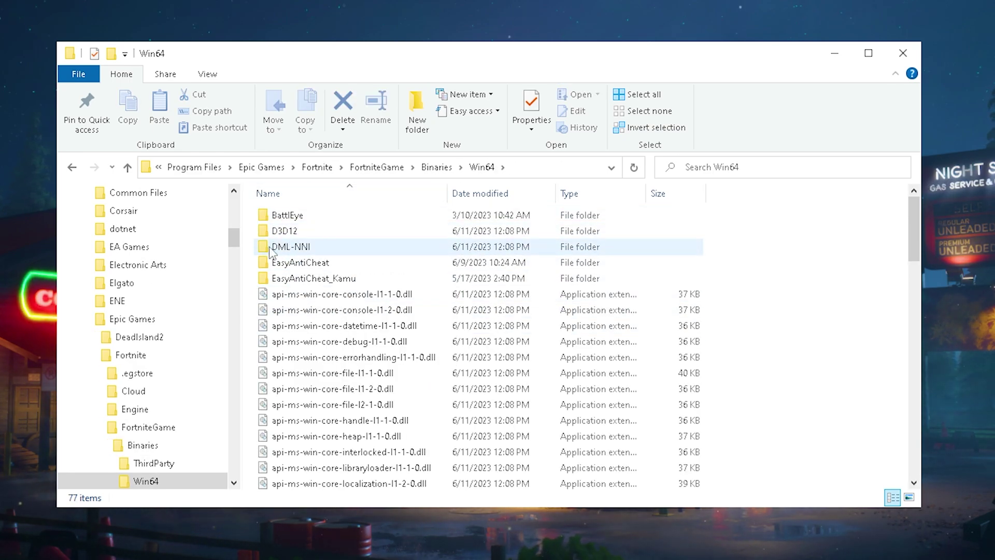
{"action": "double_click", "coordinate": [288, 216]}
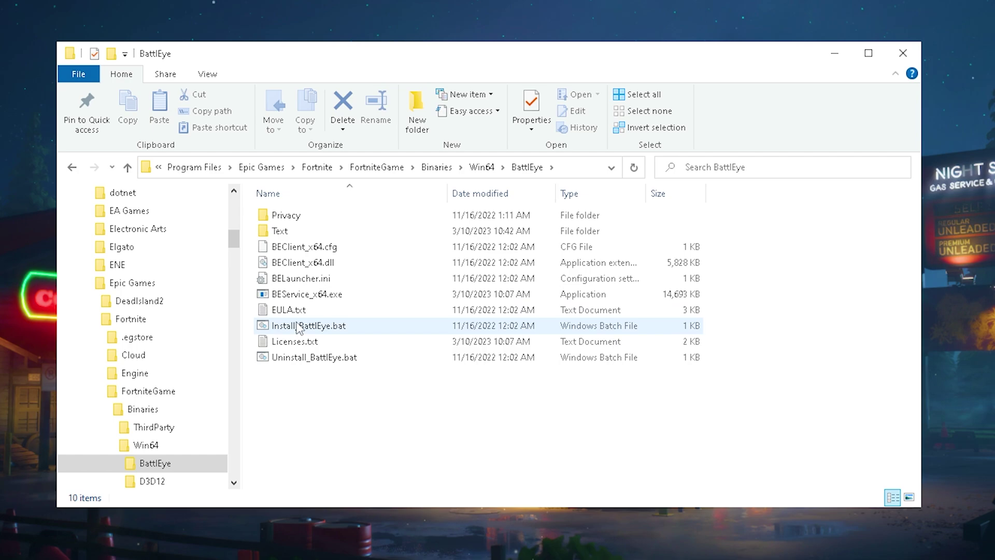
Run Uninstall_BattlEye.bat to remove the BattlEye Service, then return to the Win64 folder.
{"action": "double_click", "coordinate": [288, 361]}
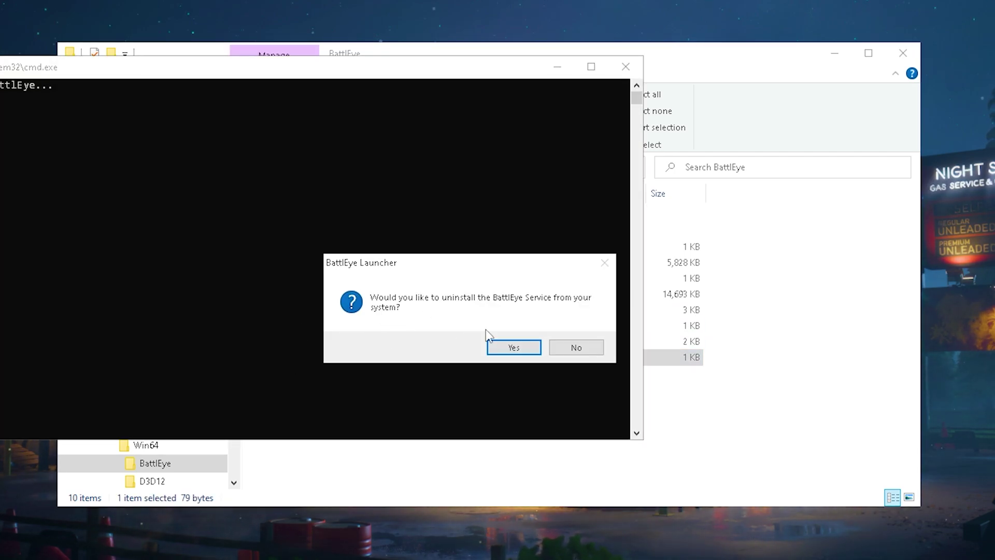
{"action": "left_click", "coordinate": [512, 351]}
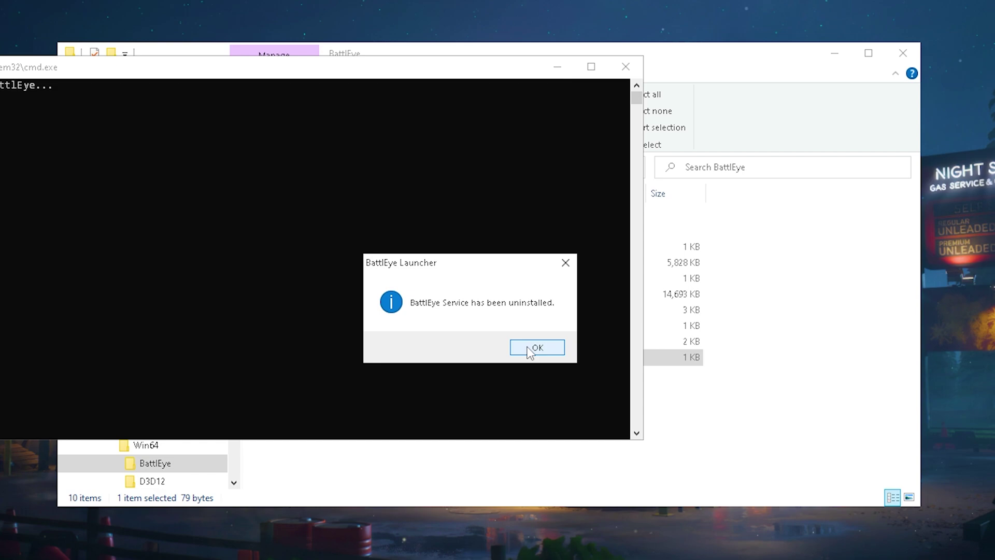
{"action": "left_click", "coordinate": [528, 352]}
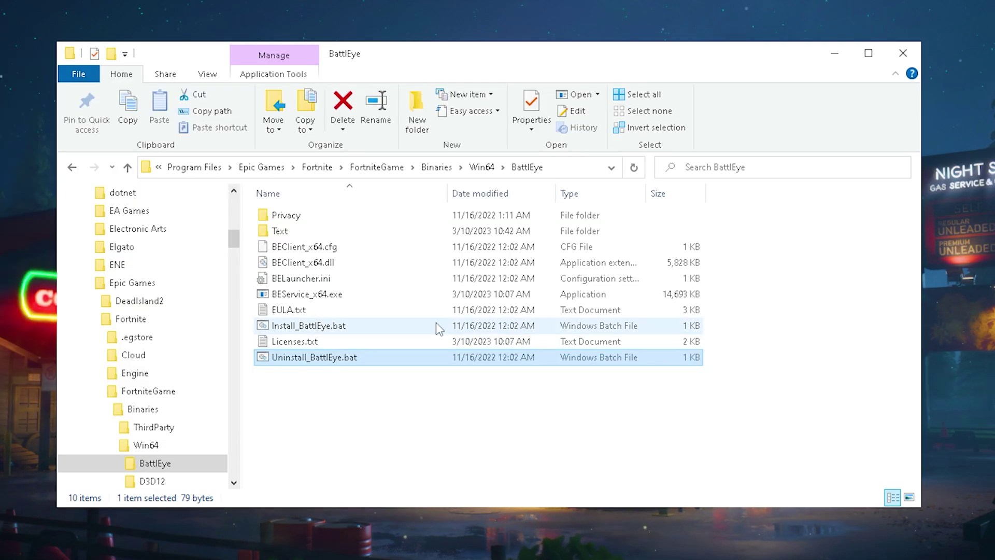
{"action": "left_click", "coordinate": [320, 326]}
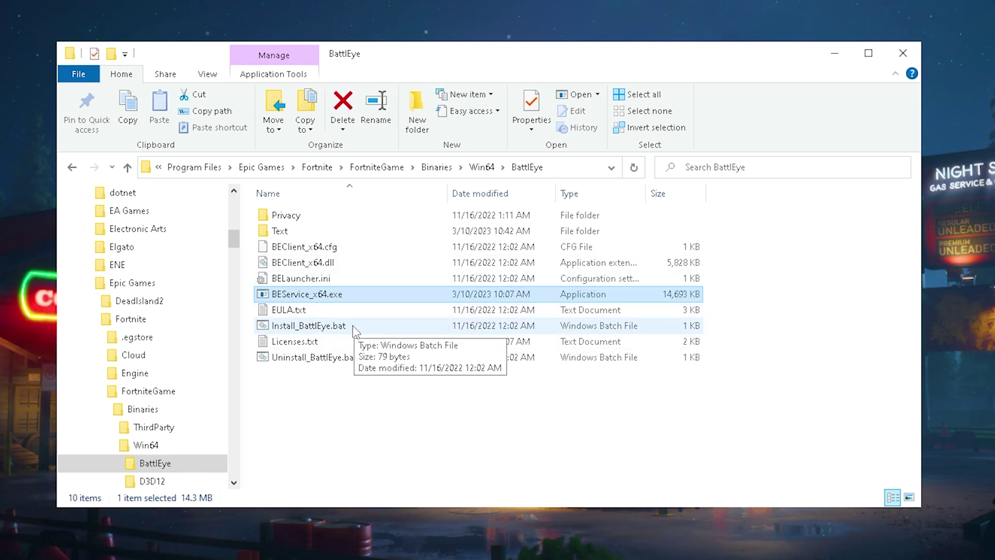
{"action": "key", "text": "BackSpace"}
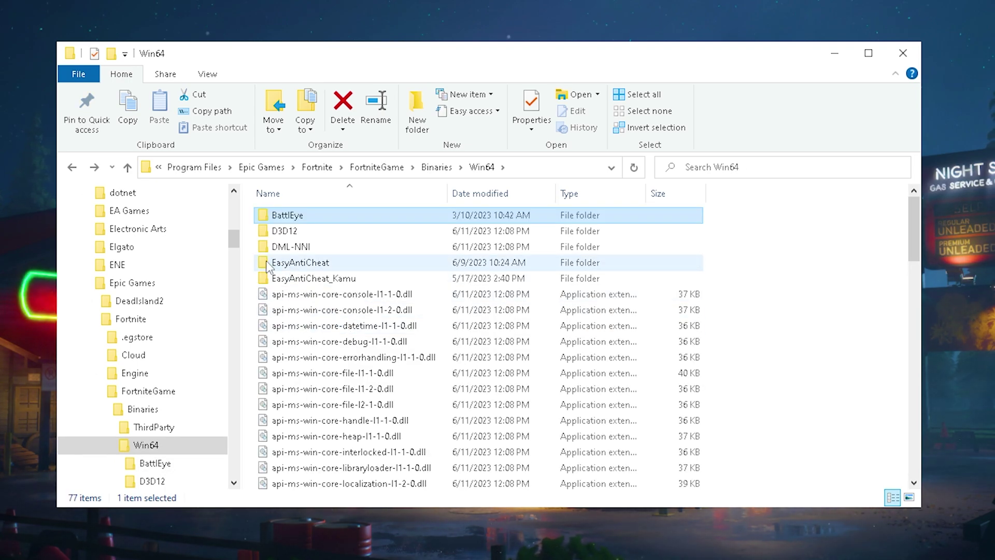
Run EasyAntiCheat_Setup.exe from EasyAntiCheat_Kamu and repair the service for Current (Game 217).
{"action": "left_click", "coordinate": [282, 280]}
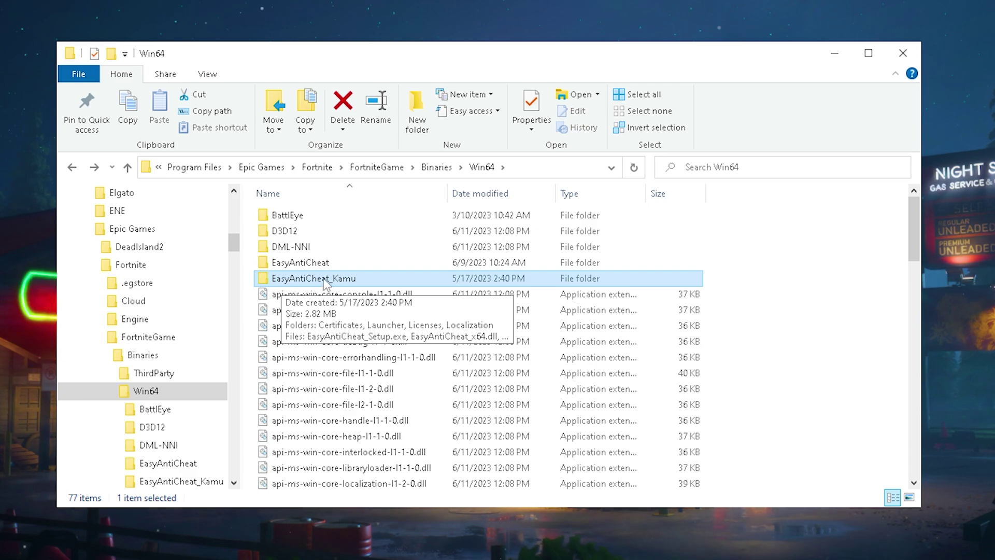
{"action": "double_click", "coordinate": [325, 280]}
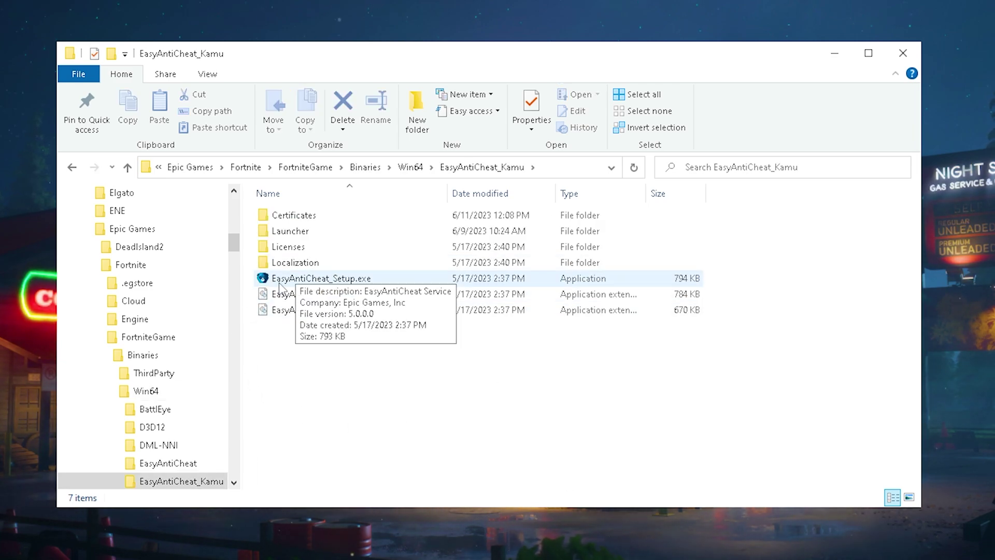
{"action": "double_click", "coordinate": [306, 280]}
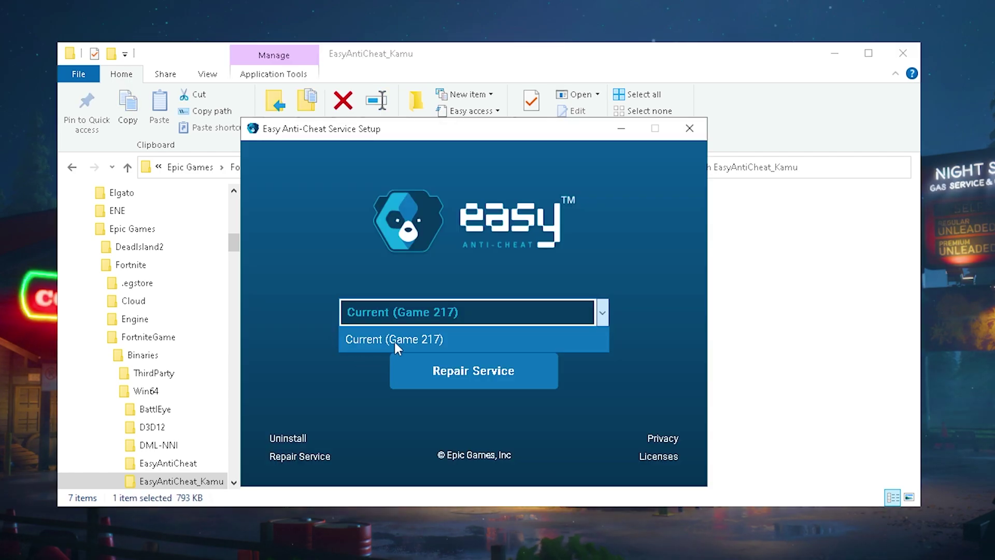
{"action": "left_click", "coordinate": [394, 340]}
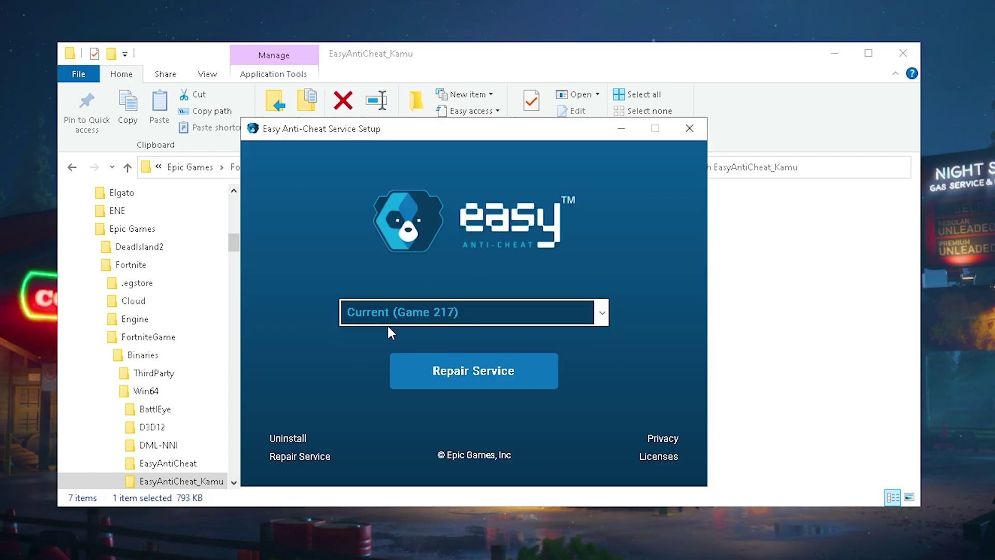
{"action": "left_click", "coordinate": [481, 383]}
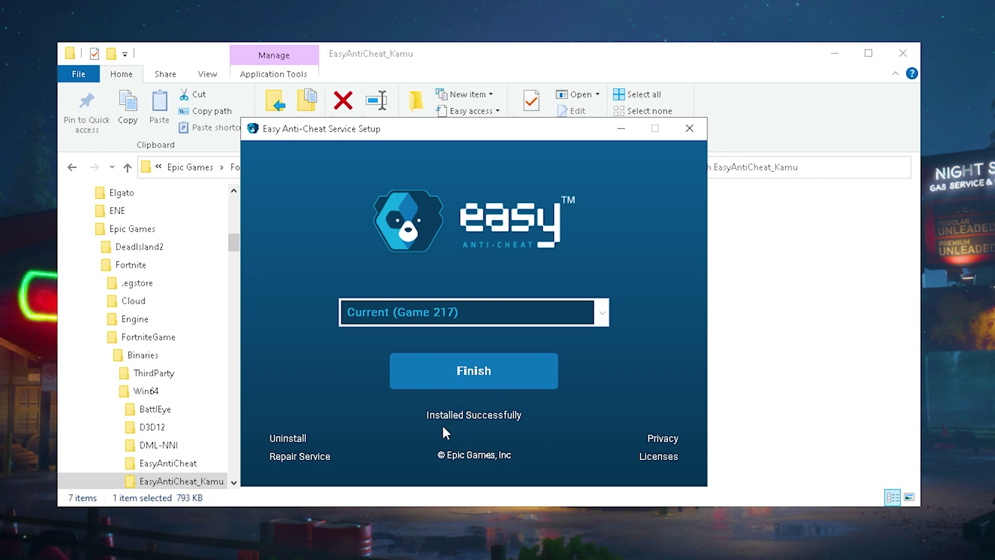
Close the anti-cheat setup and Explorer, then open the %temp% folder from Windows search.
{"action": "left_click", "coordinate": [689, 128]}
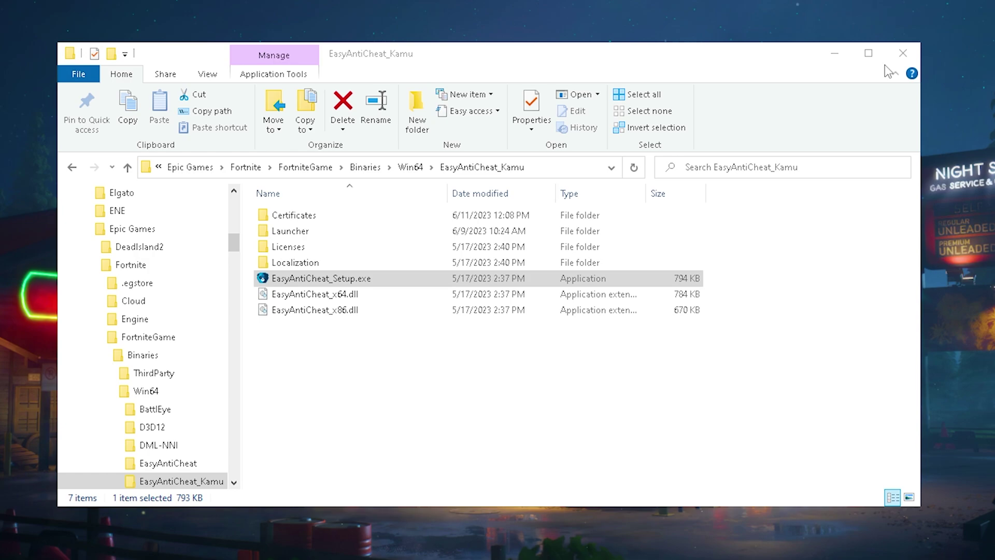
{"action": "left_click", "coordinate": [903, 53]}
{"action": "key", "text": "super"}
{"action": "type", "text": "%temp%"}
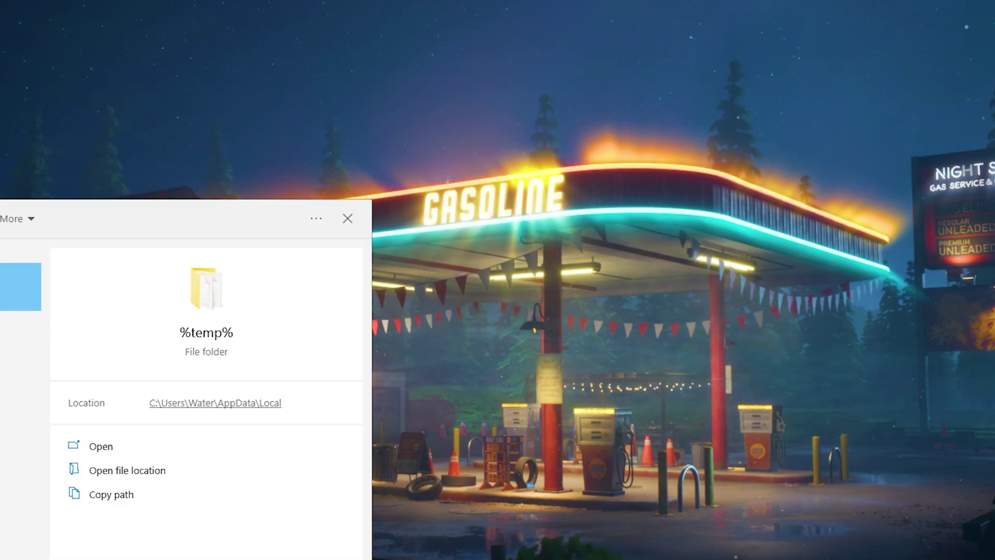
{"action": "key", "text": "Return"}
Go to Local\FortniteGame\Saved\Config\WindowsClient and delete GameUserSettings.ini.
{"action": "left_click", "coordinate": [373, 151]}
{"action": "key", "text": "f"}
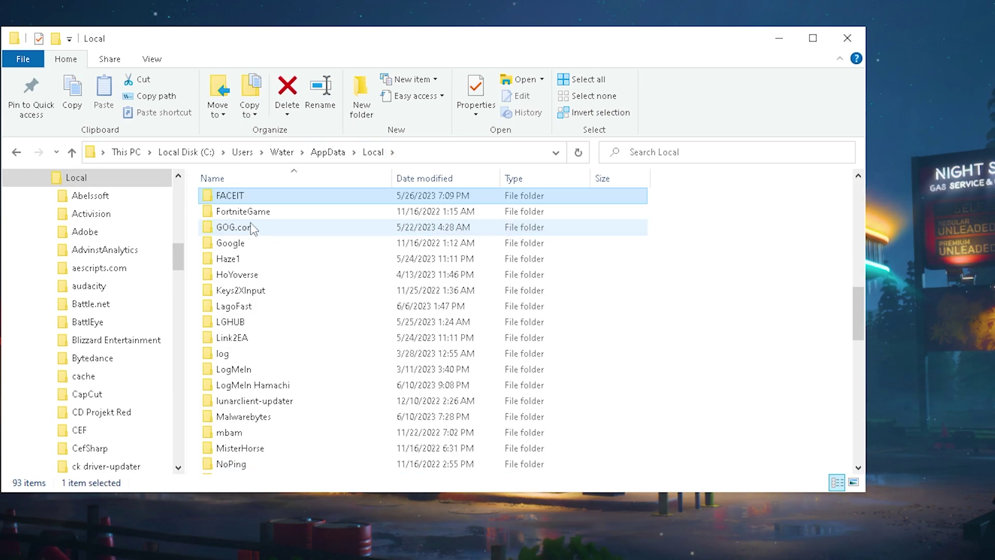
{"action": "left_click", "coordinate": [231, 215]}
{"action": "double_click", "coordinate": [230, 213]}
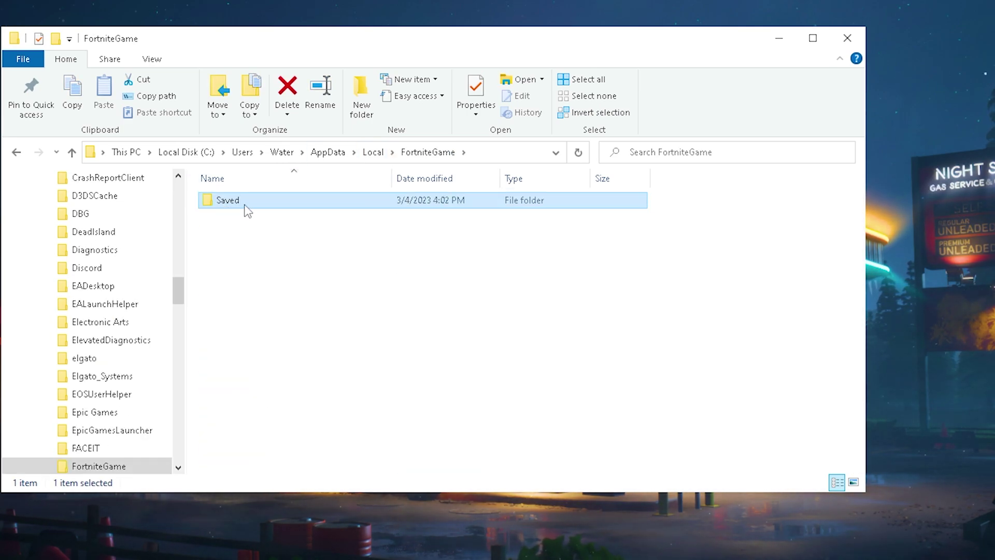
{"action": "double_click", "coordinate": [233, 197]}
{"action": "double_click", "coordinate": [230, 212]}
{"action": "double_click", "coordinate": [243, 217]}
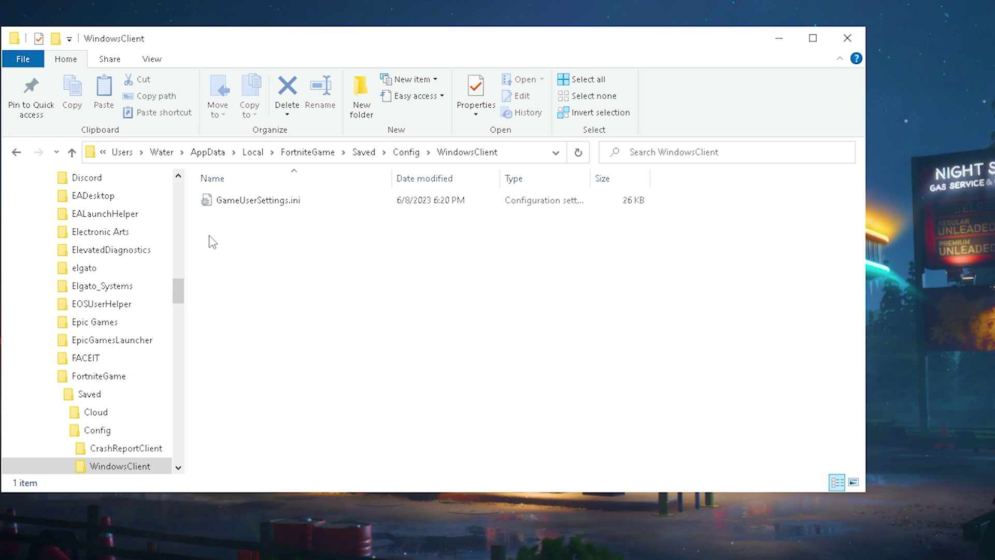
{"action": "right_click", "coordinate": [241, 210]}
{"action": "left_click", "coordinate": [275, 527]}
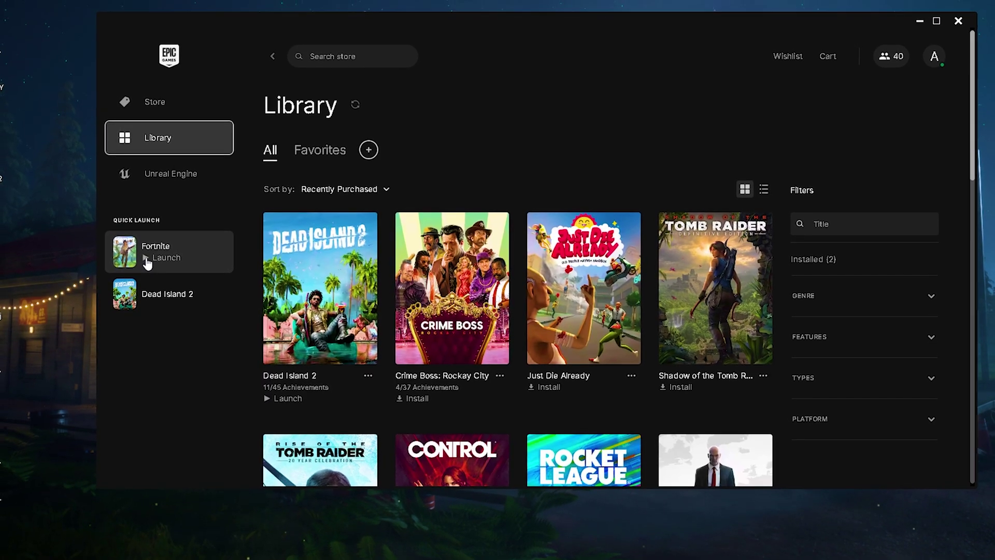
Launch Fortnite from Quick Launch and open the game menu in the lobby's side panel.
{"action": "left_click", "coordinate": [147, 259]}
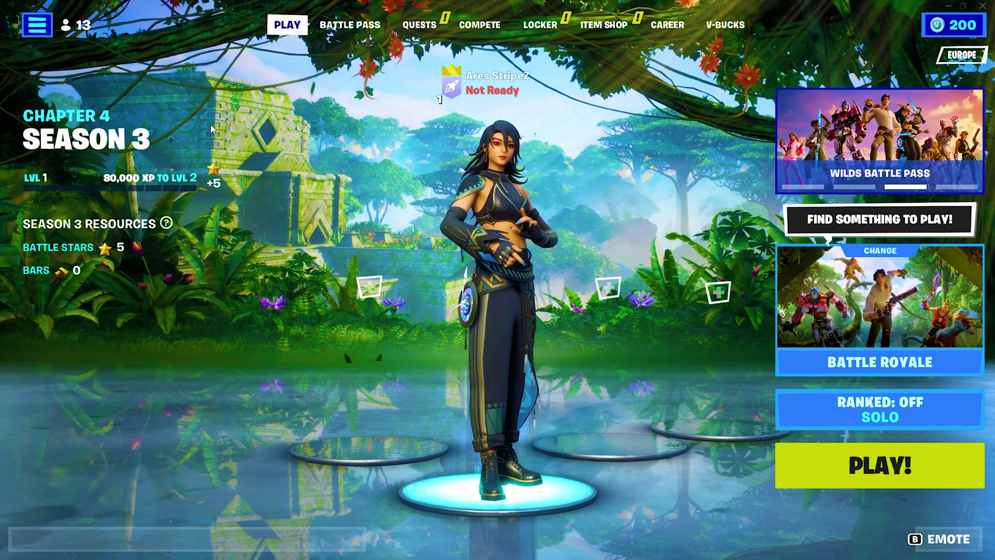
{"action": "left_click", "coordinate": [37, 24]}
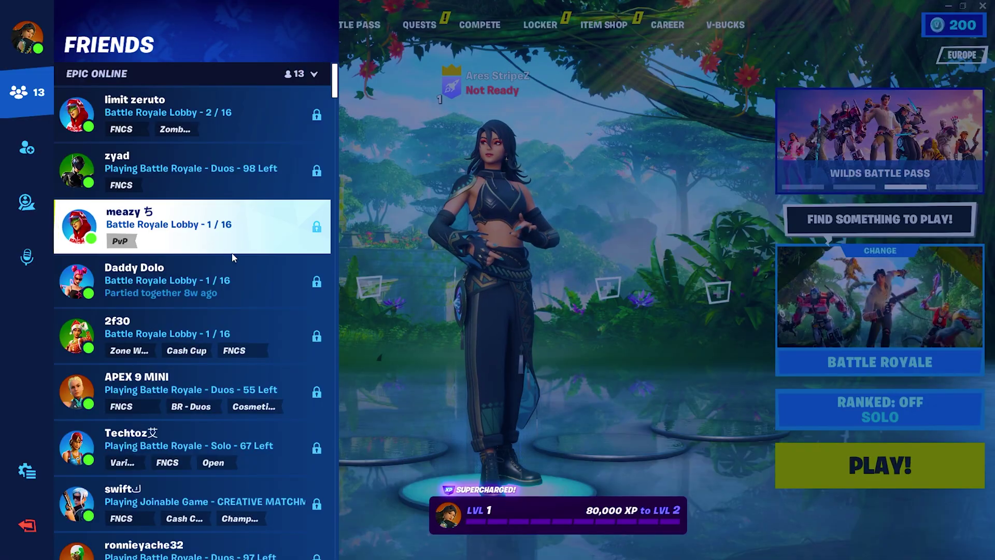
{"action": "left_click", "coordinate": [7, 474]}
In Video settings, set Fullscreen, a 360 FPS limit and Performance rendering, and apply.
{"action": "left_click", "coordinate": [169, 98]}
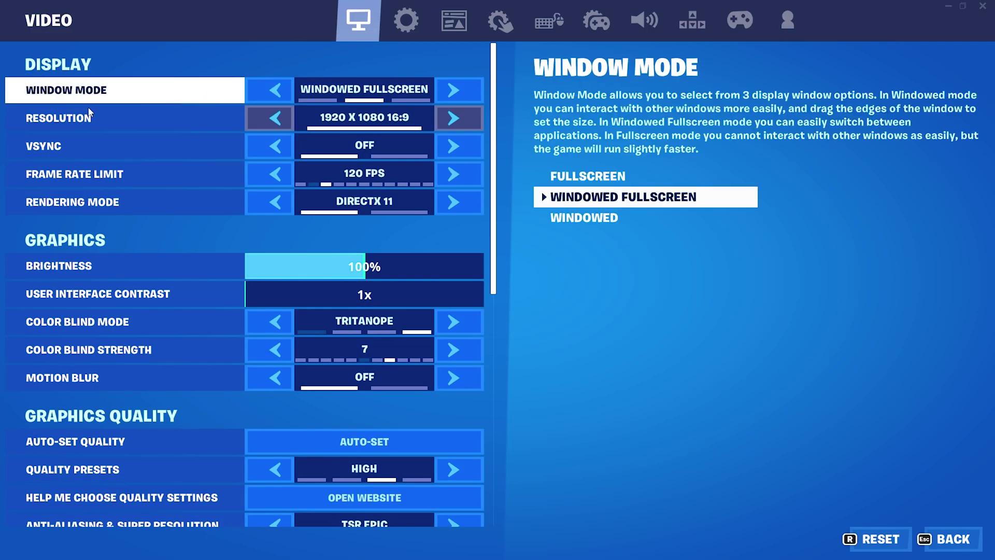
{"action": "left_click", "coordinate": [283, 91]}
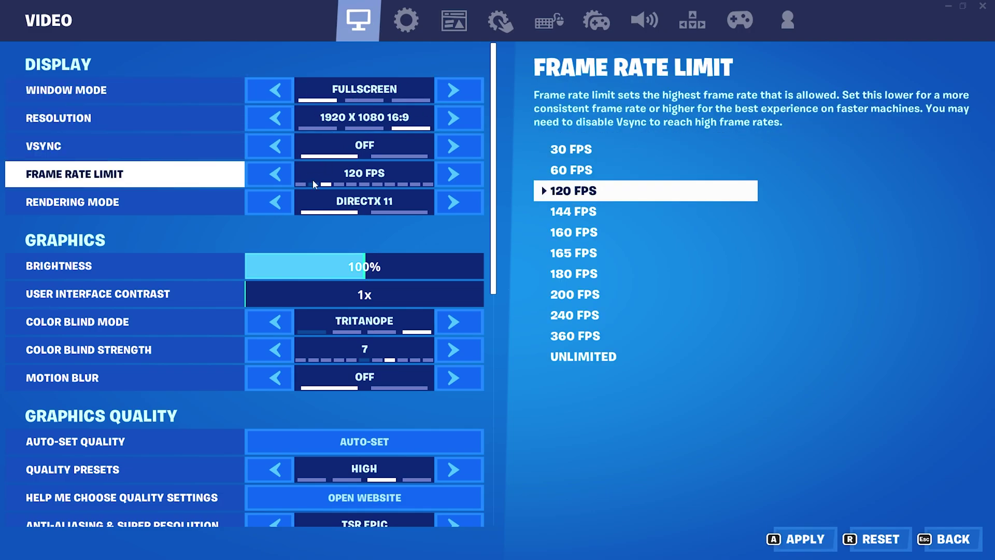
{"action": "left_click_drag", "start_coordinate": [313, 184], "coordinate": [415, 184]}
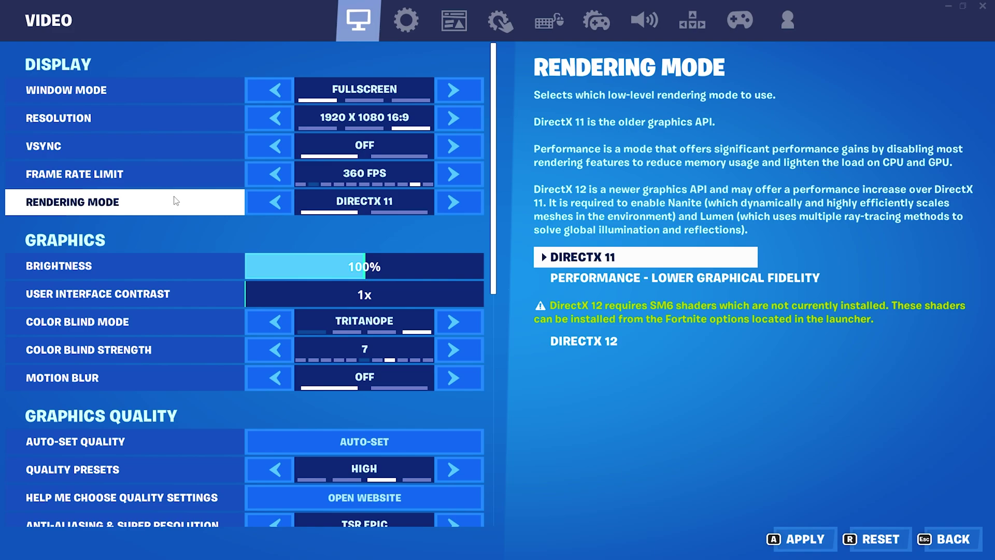
{"action": "left_click", "coordinate": [685, 278]}
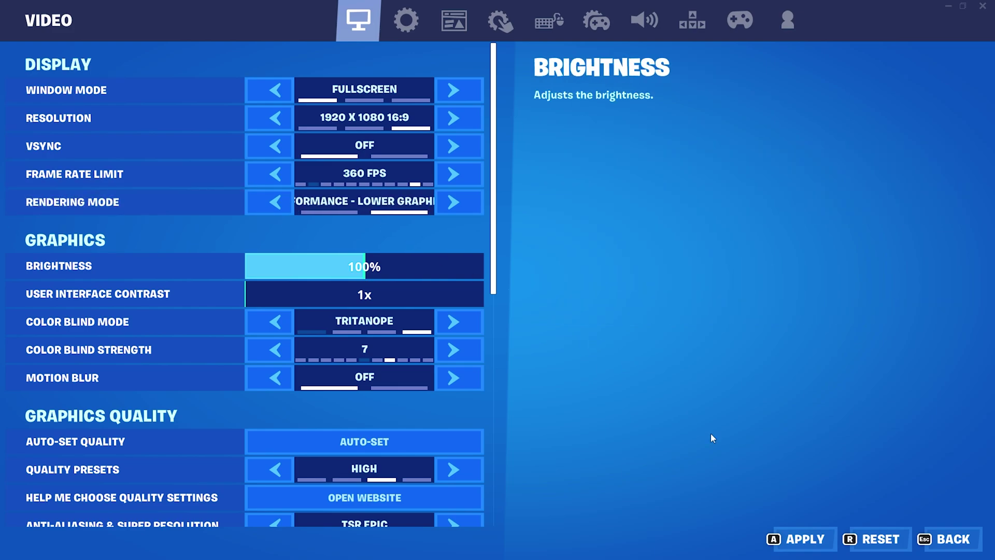
{"action": "left_click", "coordinate": [802, 540]}
Set the quality preset to Low, anti-aliasing Off and 3D resolution to 100%.
{"action": "scroll", "coordinate": [207, 222], "scroll_direction": "down", "scroll_amount": 5}
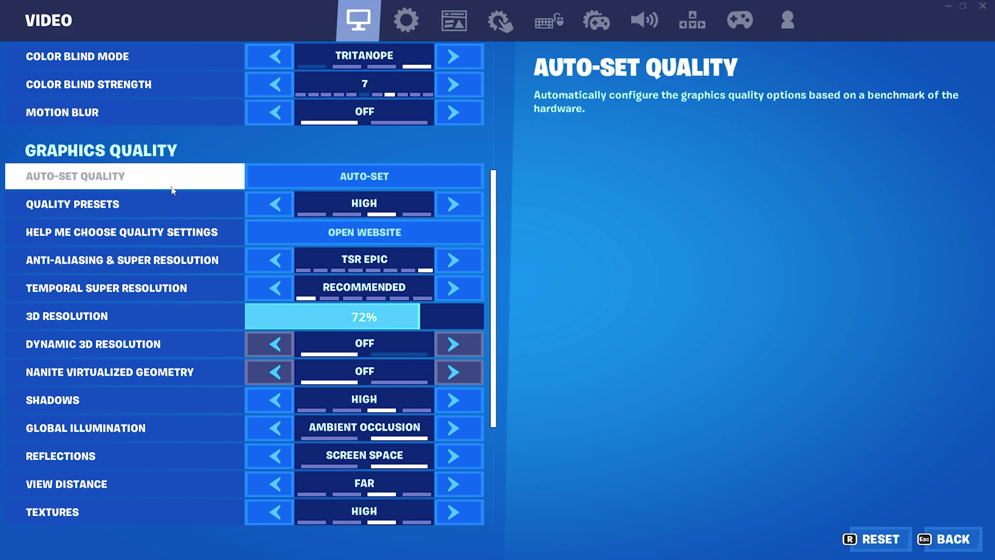
{"action": "left_click", "coordinate": [450, 209]}
{"action": "left_click", "coordinate": [450, 210]}
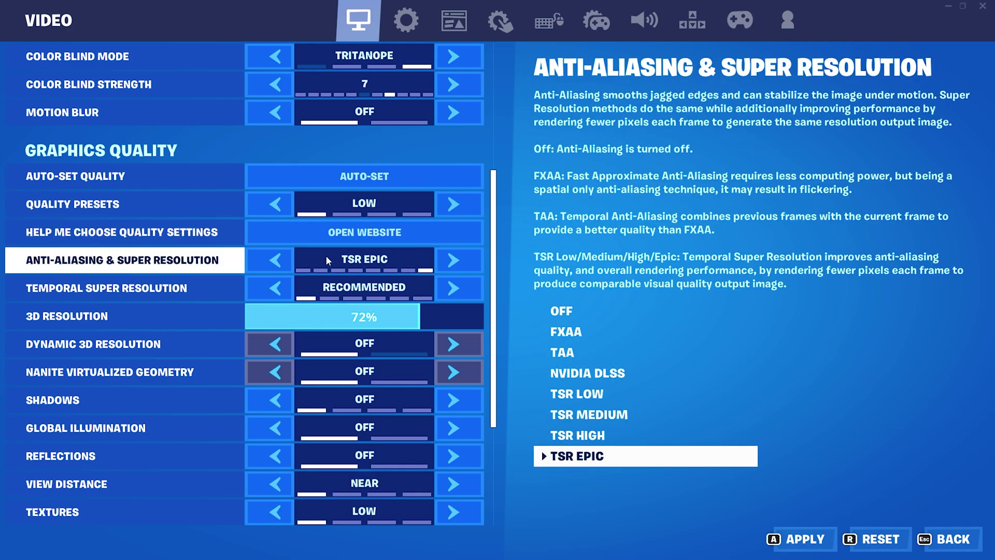
{"action": "left_click", "coordinate": [285, 266]}
{"action": "left_click", "coordinate": [286, 266]}
{"action": "left_click", "coordinate": [285, 266]}
{"action": "left_click", "coordinate": [286, 266]}
{"action": "left_click", "coordinate": [286, 266]}
{"action": "left_click", "coordinate": [285, 266]}
{"action": "scroll", "coordinate": [290, 285], "scroll_direction": "down", "scroll_amount": 3}
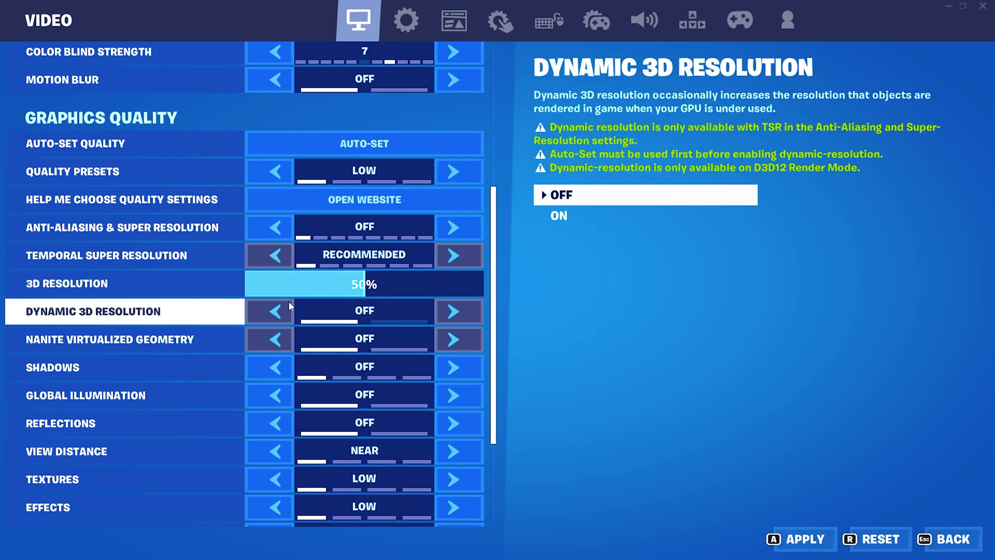
{"action": "left_click", "coordinate": [375, 236]}
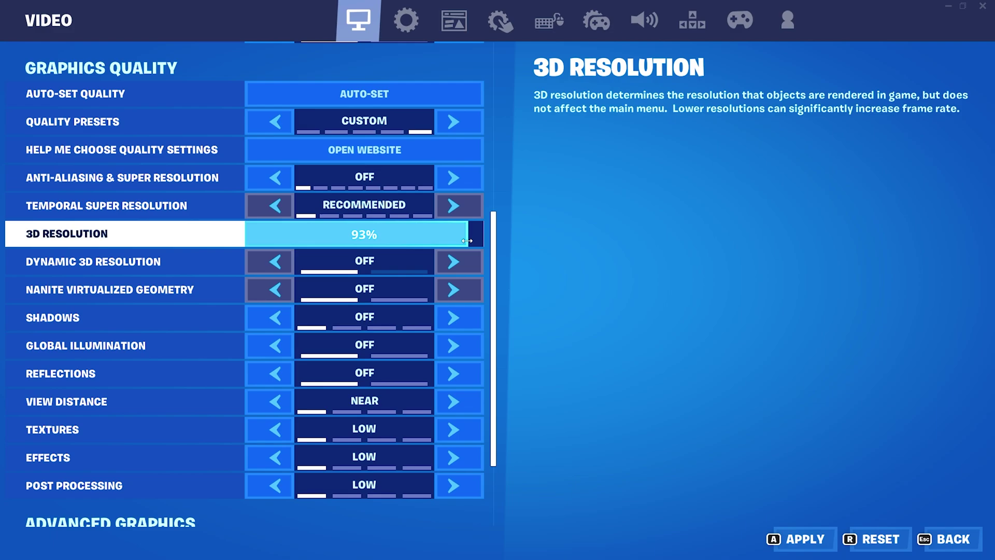
{"action": "left_click_drag", "start_coordinate": [467, 241], "coordinate": [482, 238]}
{"action": "scroll", "coordinate": [306, 254], "scroll_direction": "down", "scroll_amount": 1}
{"action": "scroll", "coordinate": [304, 311], "scroll_direction": "down", "scroll_amount": 2}
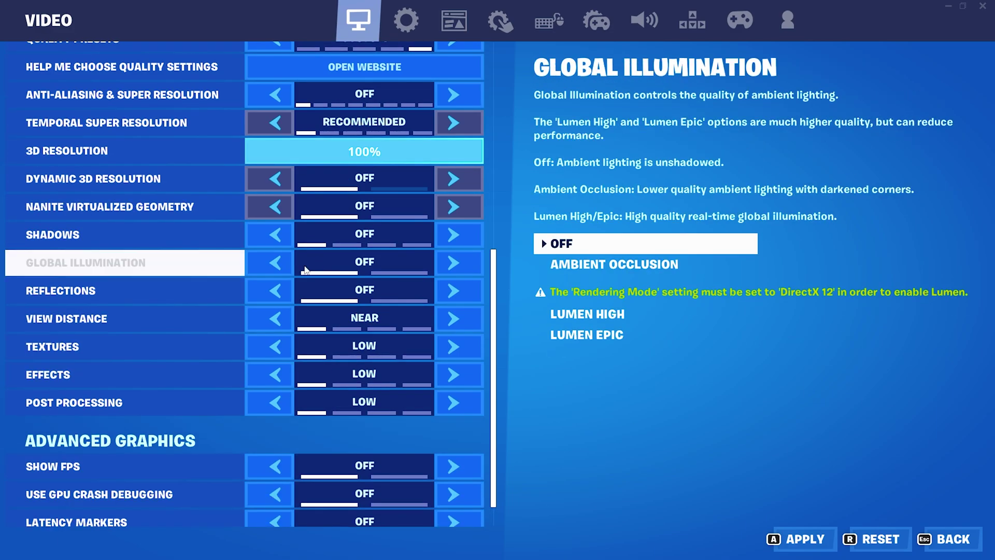
{"action": "scroll", "coordinate": [302, 300], "scroll_direction": "down", "scroll_amount": 1}
{"action": "scroll", "coordinate": [337, 269], "scroll_direction": "up", "scroll_amount": 12}
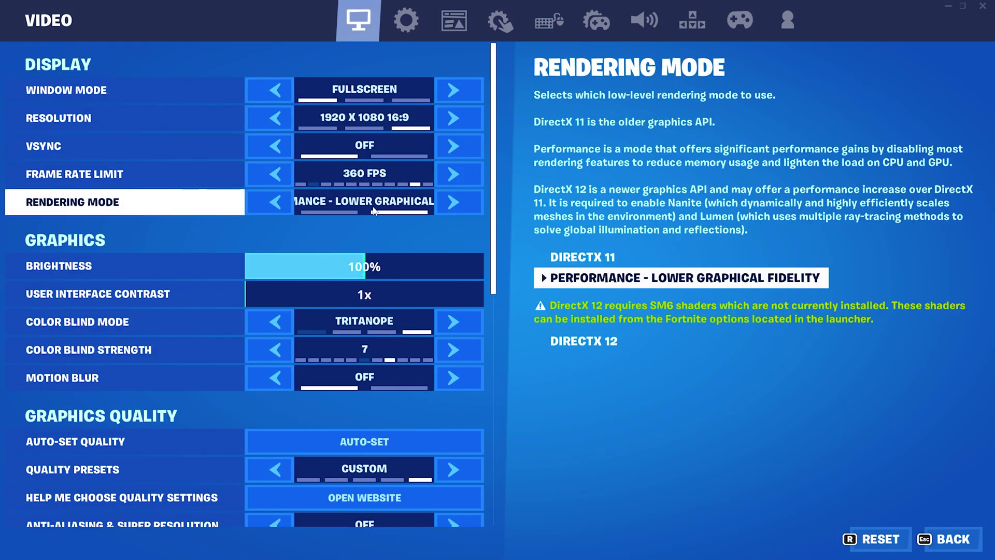